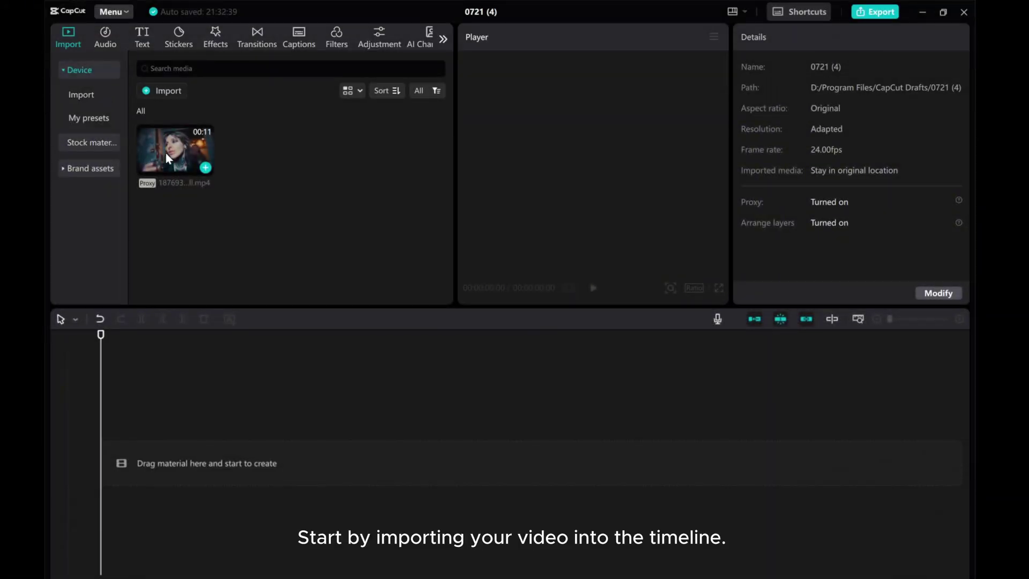
Place the bar-scene clip on the timeline, preview it once, and rewind to the start.
left_click_drag(163, 150, 168, 464)
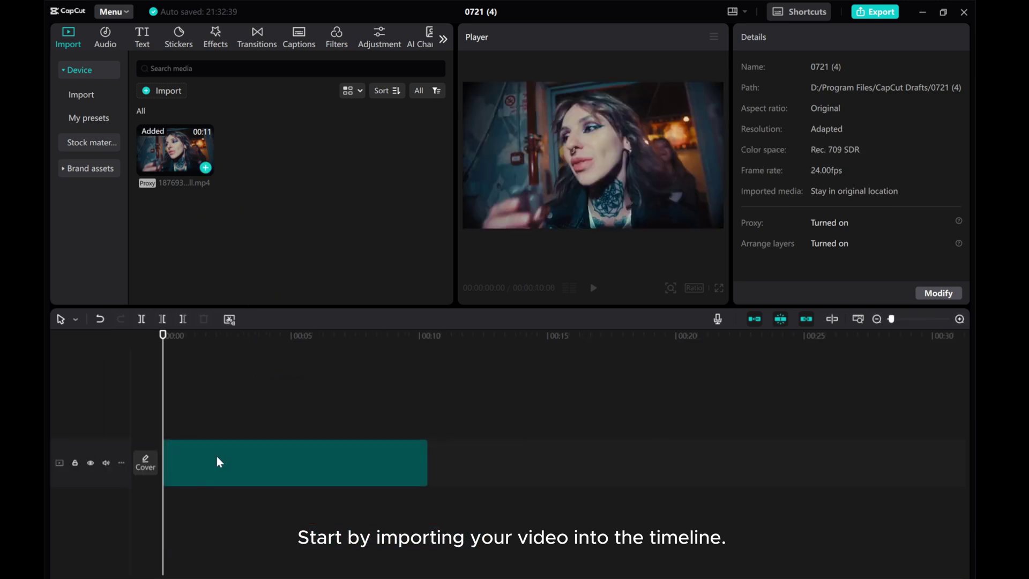
left_click(593, 287)
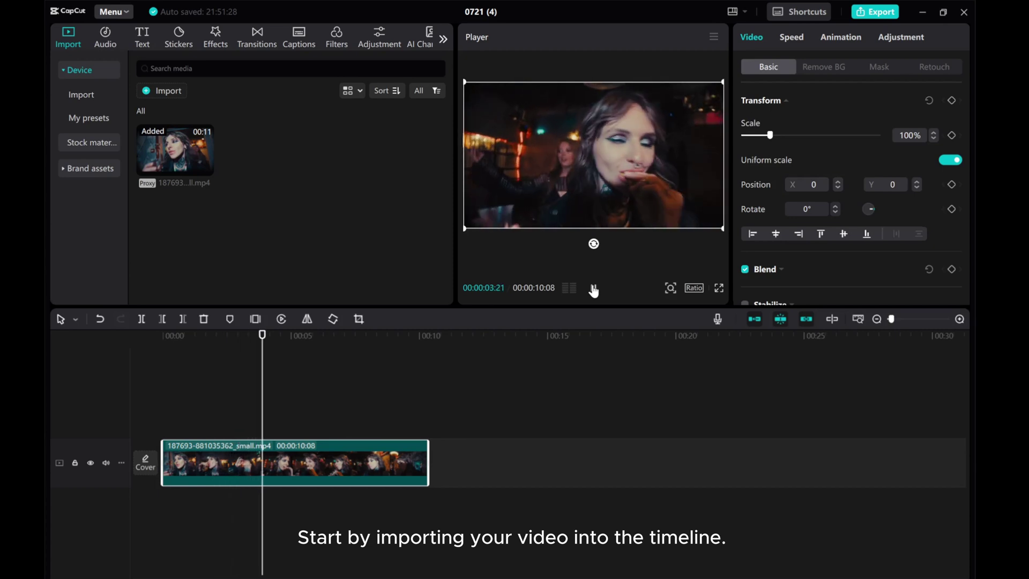
left_click(593, 288)
left_click_drag(271, 389, 95, 381)
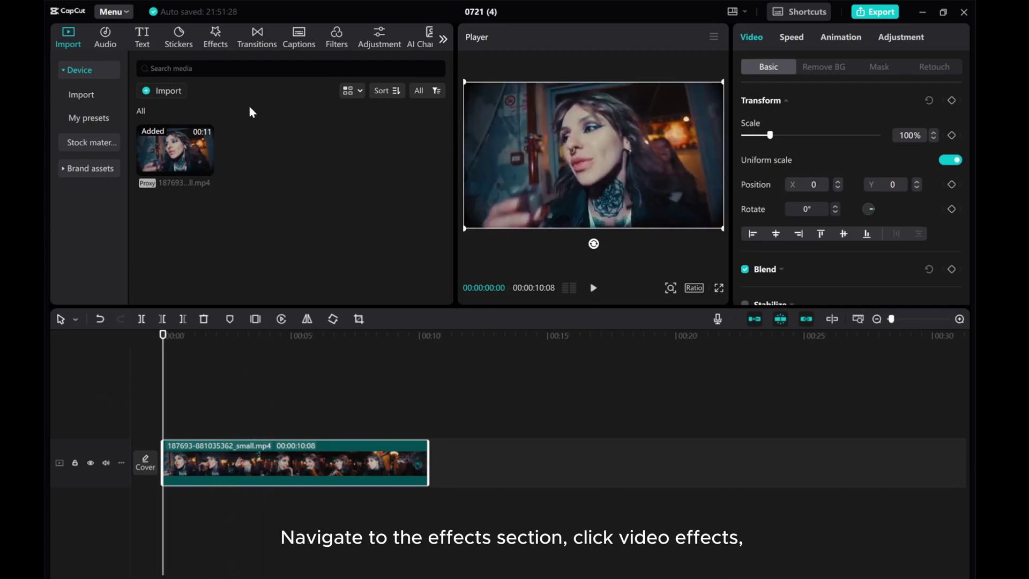
Search the video effects for Chrome Blur and add it on a track above the clip.
left_click(212, 40)
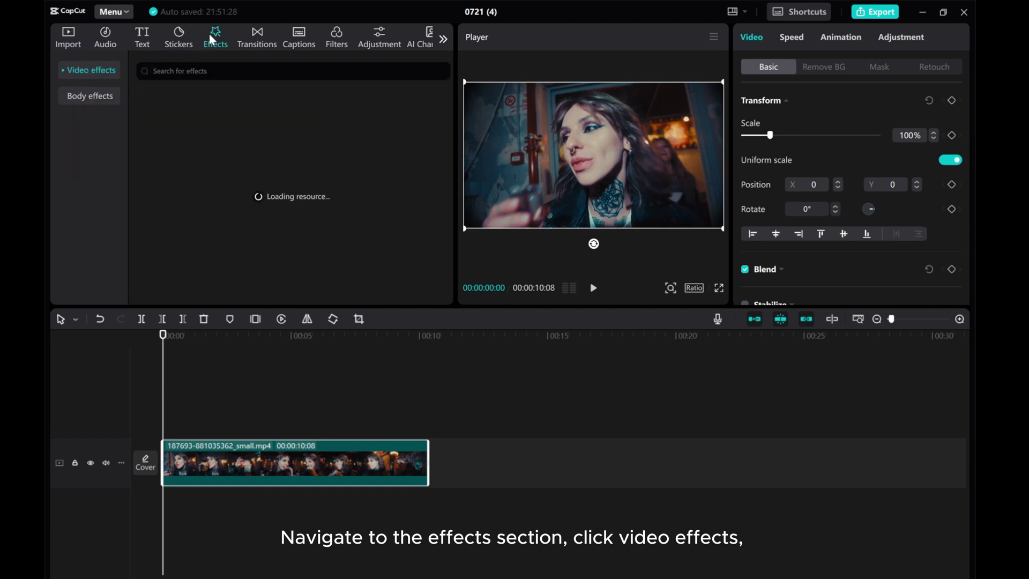
left_click(86, 70)
left_click(190, 70)
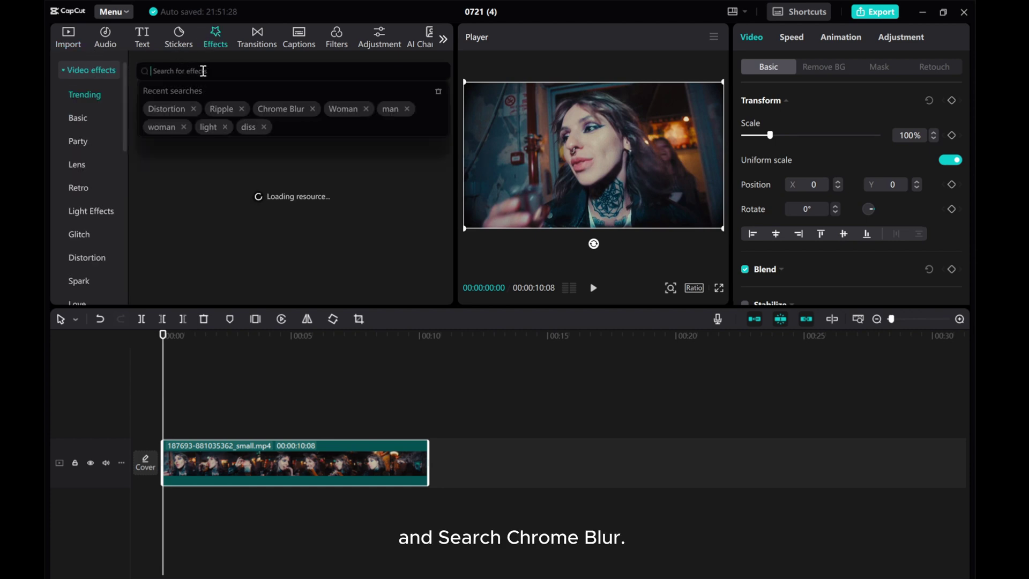
left_click(288, 113)
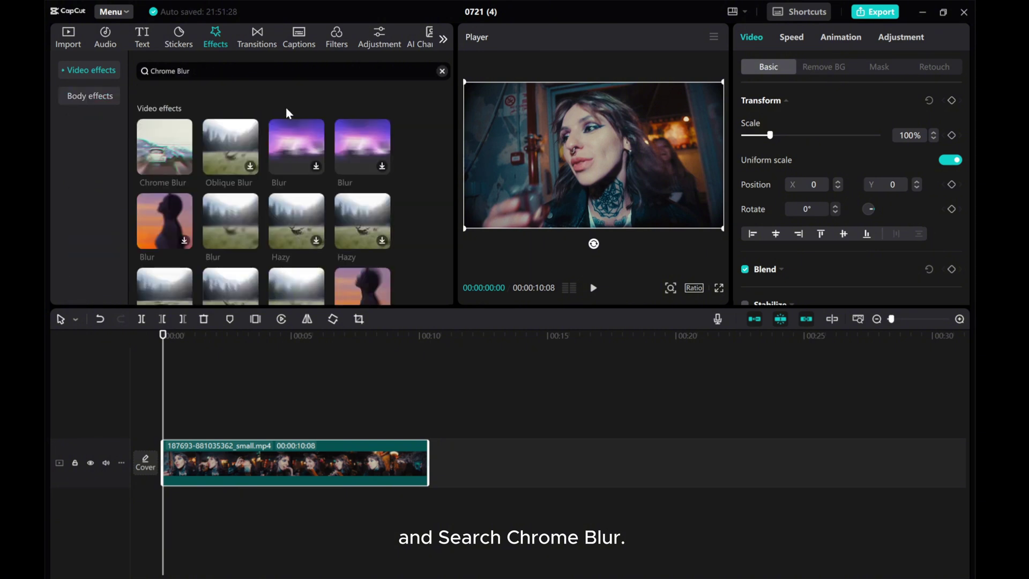
mouse_move(165, 146)
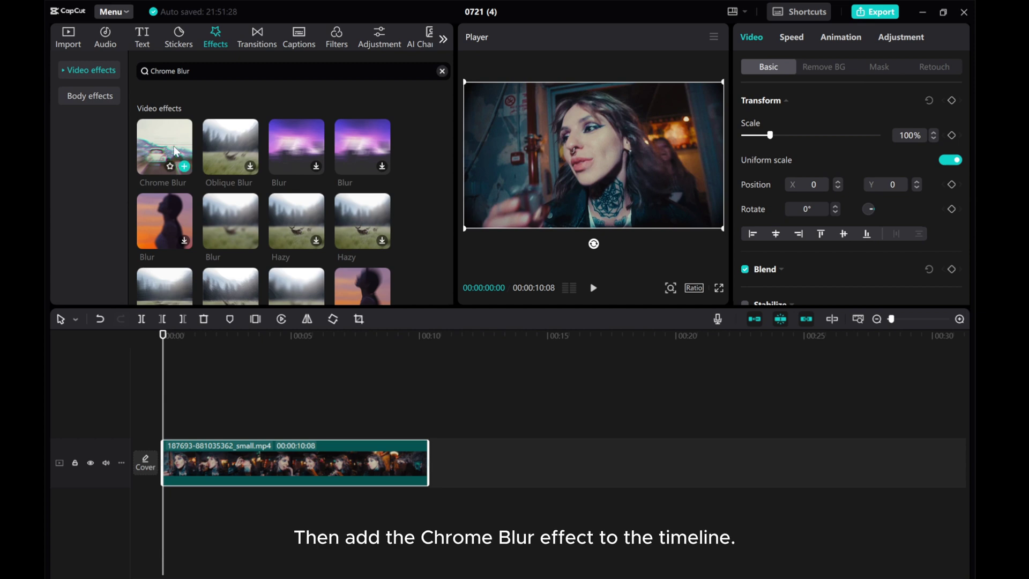
left_click(185, 167)
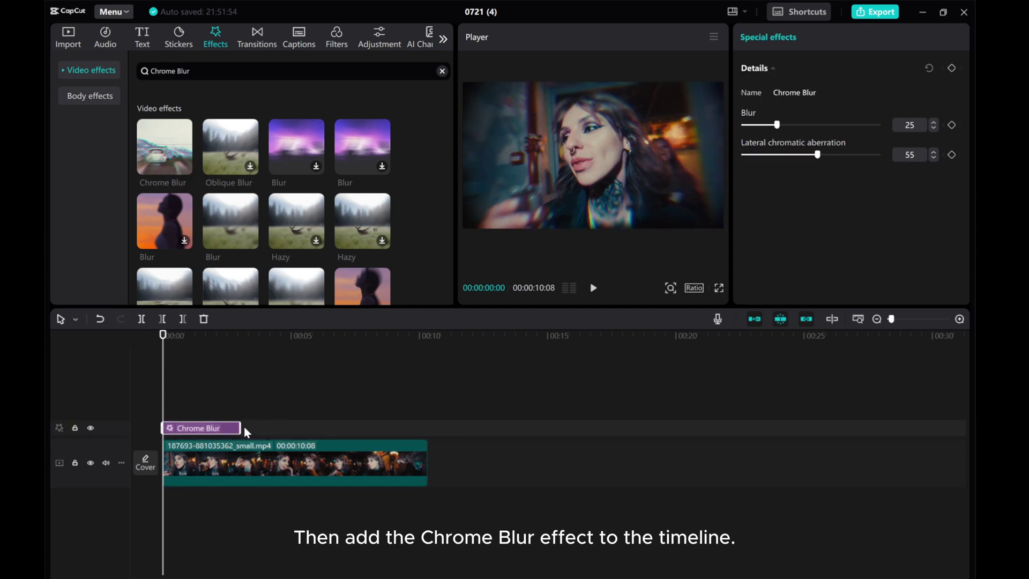
Stretch Chrome Blur to the video's full length and toggle its track visibility off and on.
left_click_drag(242, 428, 429, 427)
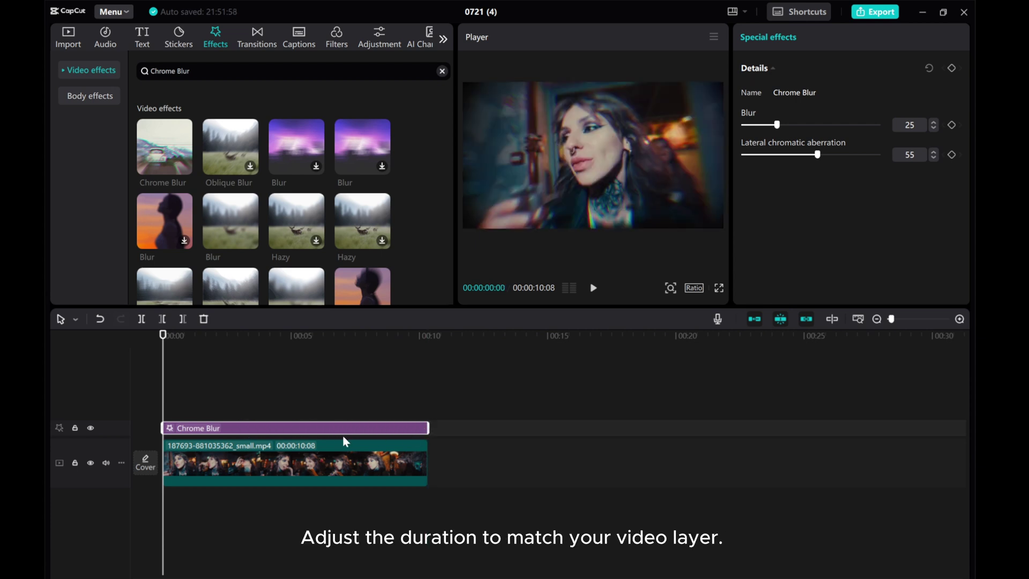
left_click(90, 428)
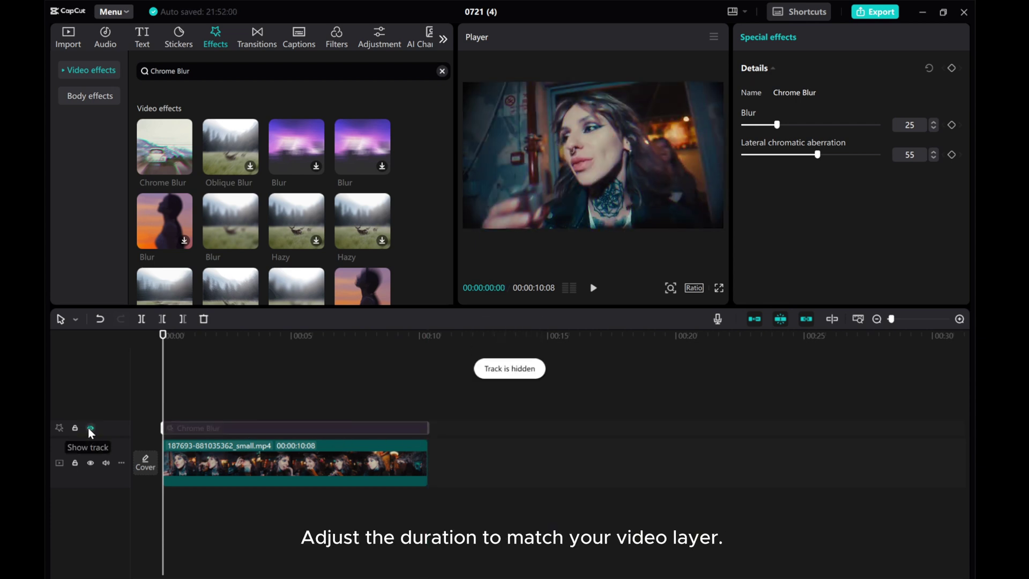
left_click(90, 428)
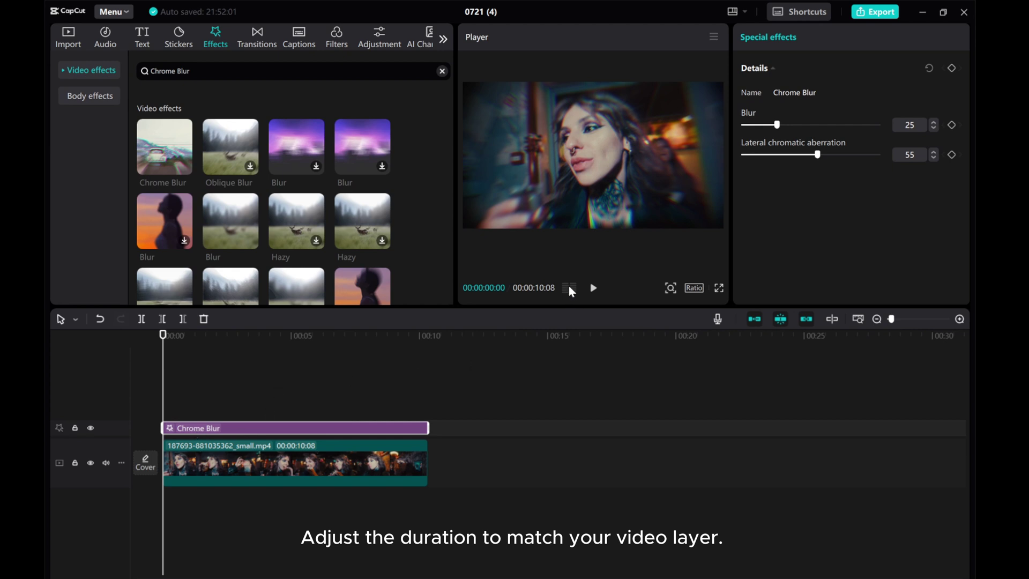
Adjust the Chrome Blur blur amount while previewing, settling it at 71.
left_click_drag(777, 124, 856, 124)
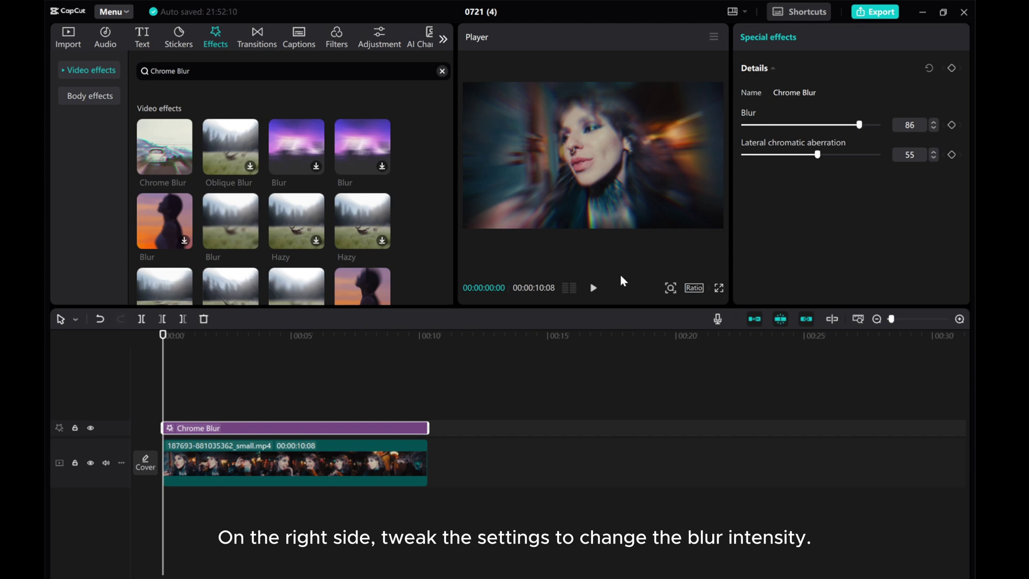
left_click_drag(860, 125, 848, 126)
left_click(594, 289)
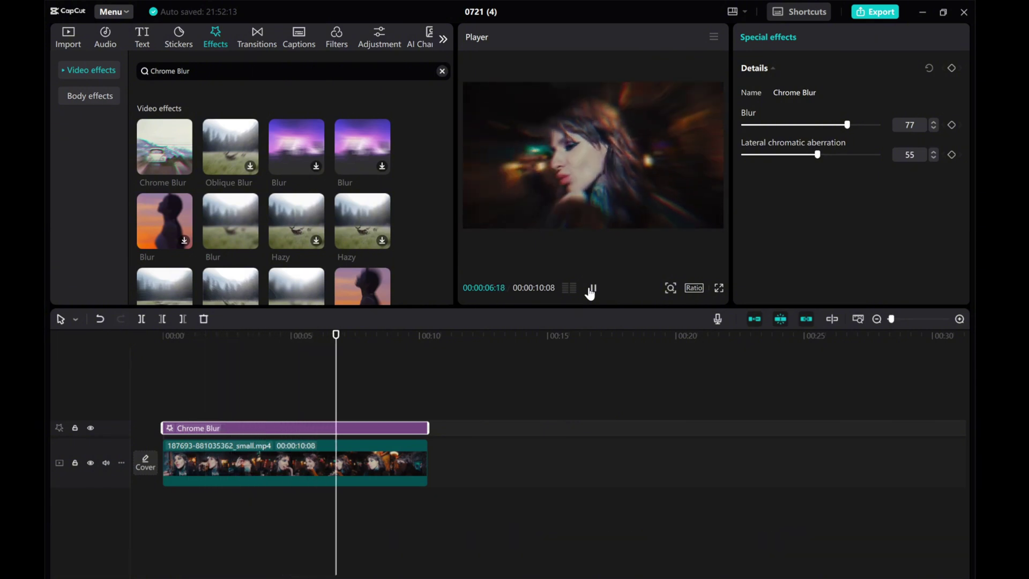
left_click(592, 289)
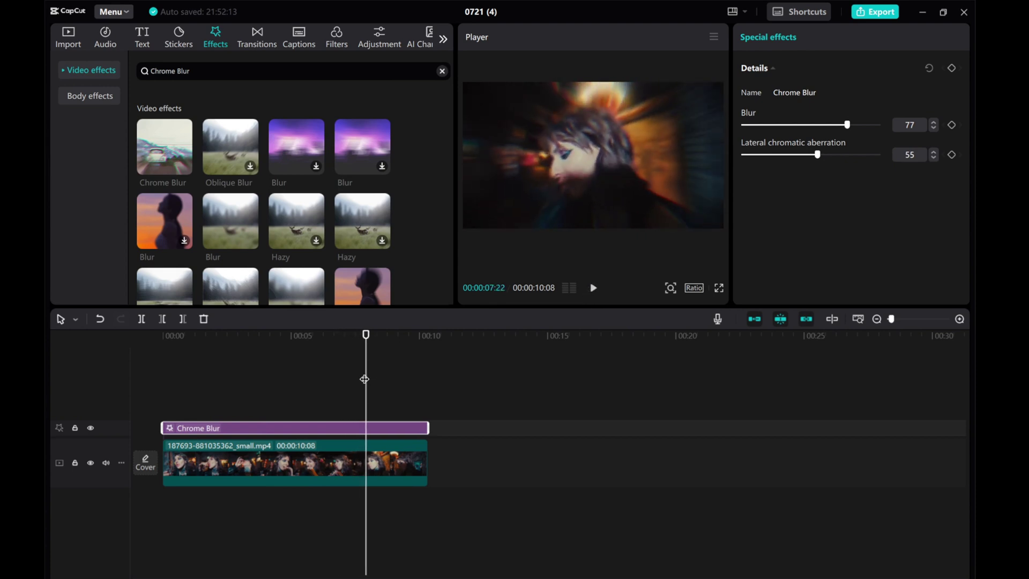
left_click_drag(364, 379, 108, 377)
left_click_drag(838, 124, 842, 124)
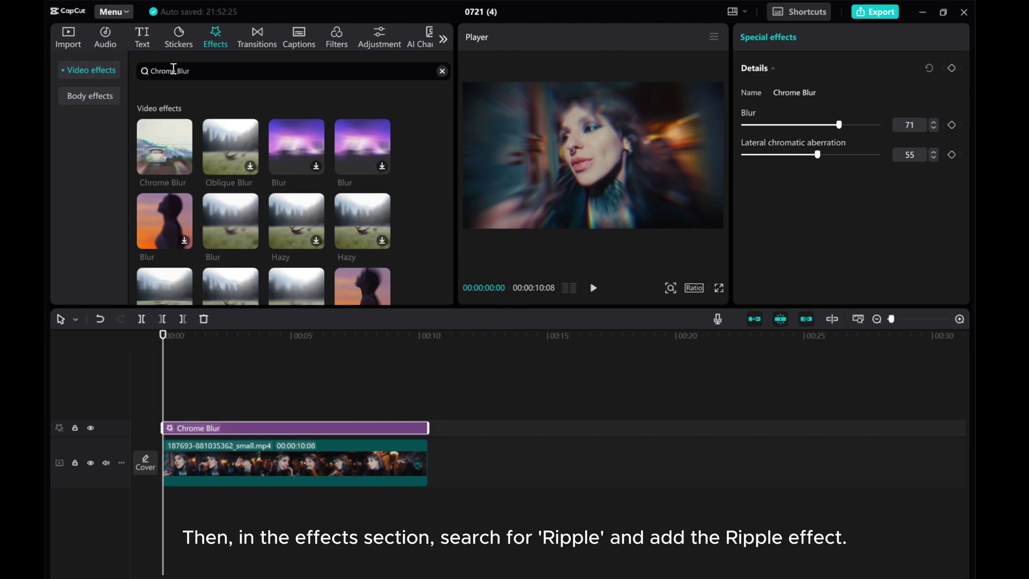
Search the effects for Ripple and add it on a new track above Chrome Blur.
left_click(442, 71)
left_click(234, 72)
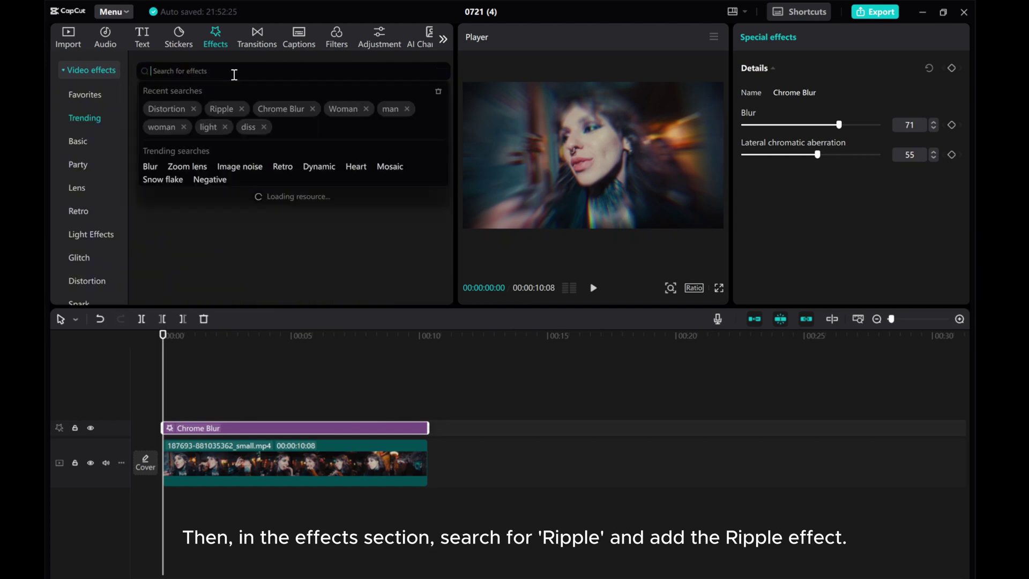
left_click(225, 109)
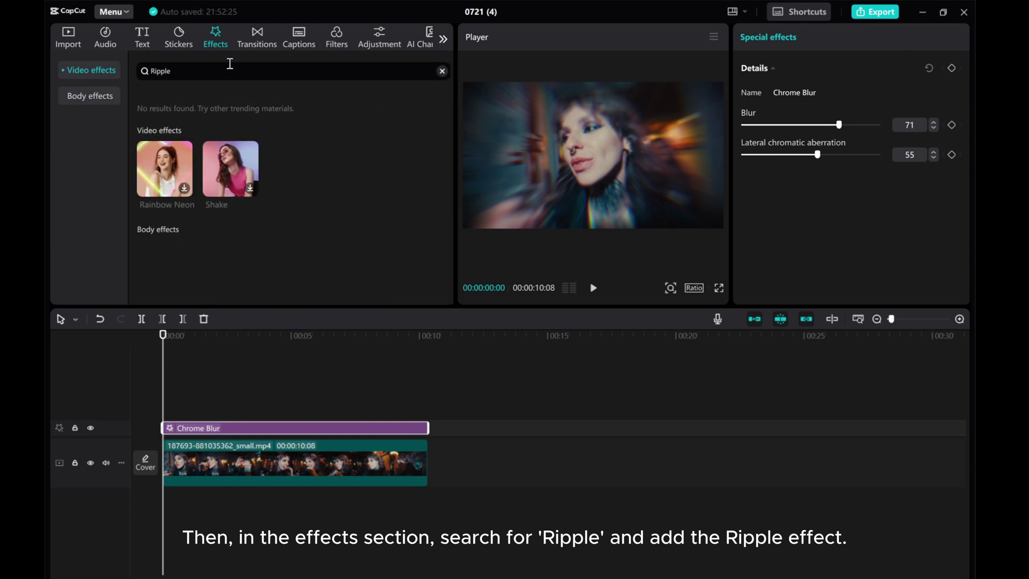
left_click(441, 71)
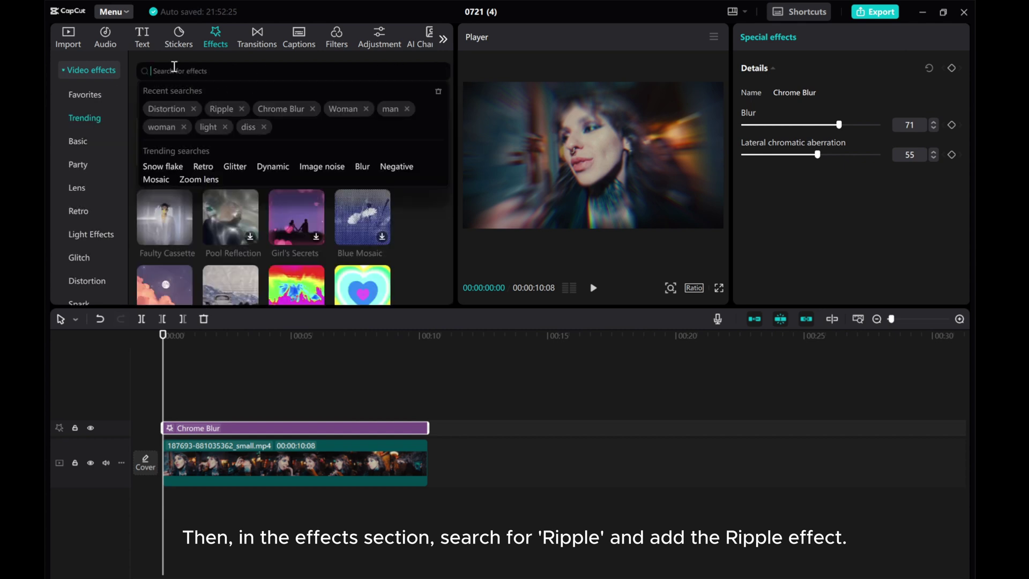
left_click(223, 106)
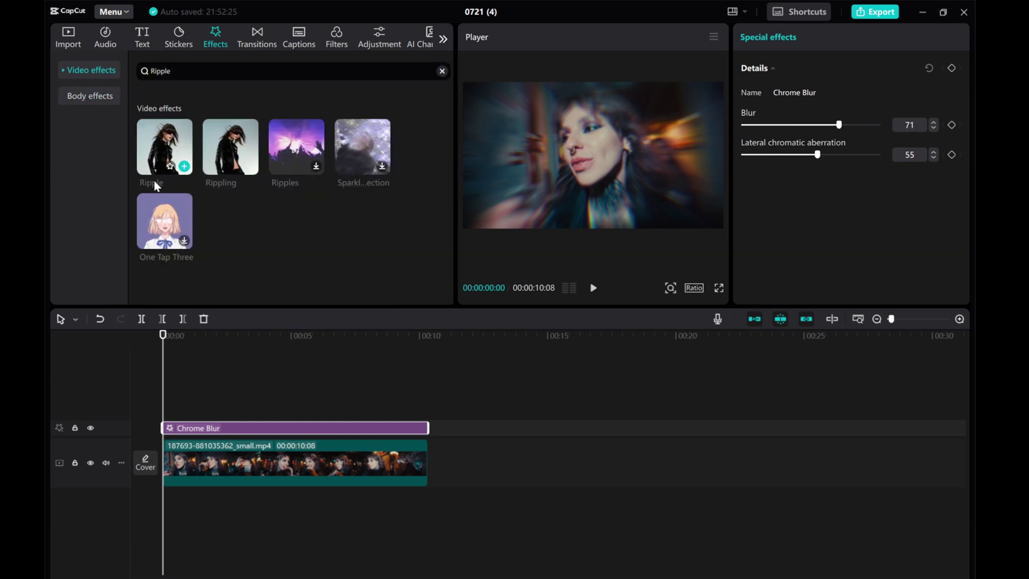
left_click(184, 166)
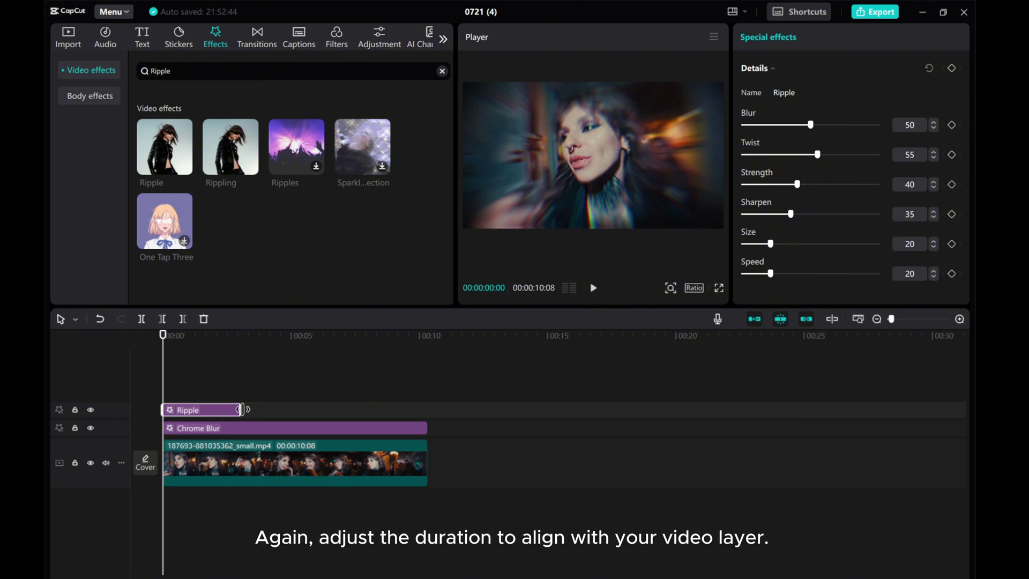
Drag Ripple's right edge on the timeline to line up with the video clip's end.
left_click_drag(242, 409, 426, 411)
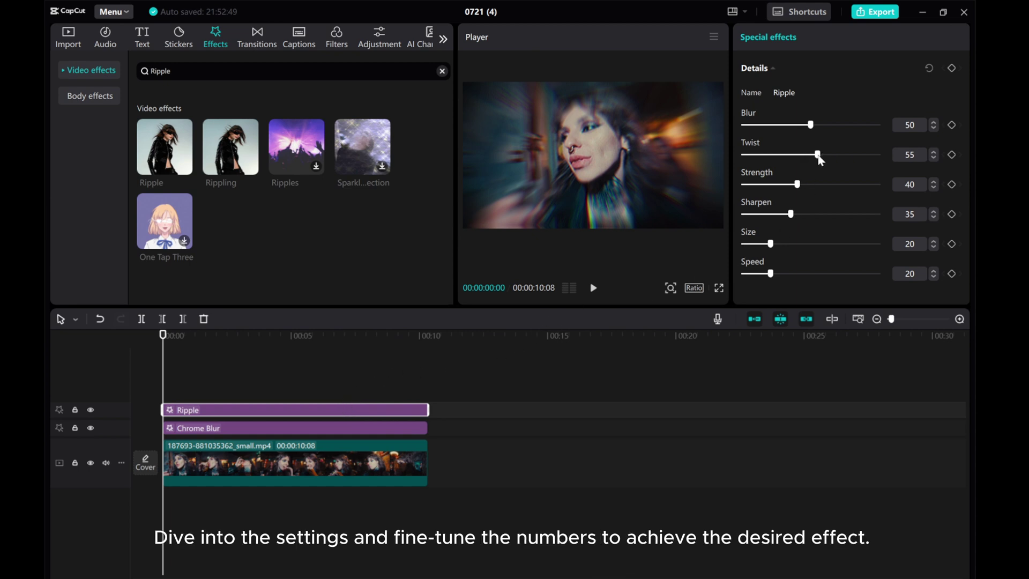
Raise the Ripple twist, set blur to 74 and speed to about 32, then preview.
mouse_move(818, 155)
left_mouse_down()
mouse_move(867, 159)
mouse_move(777, 156)
mouse_move(854, 161)
left_mouse_up()
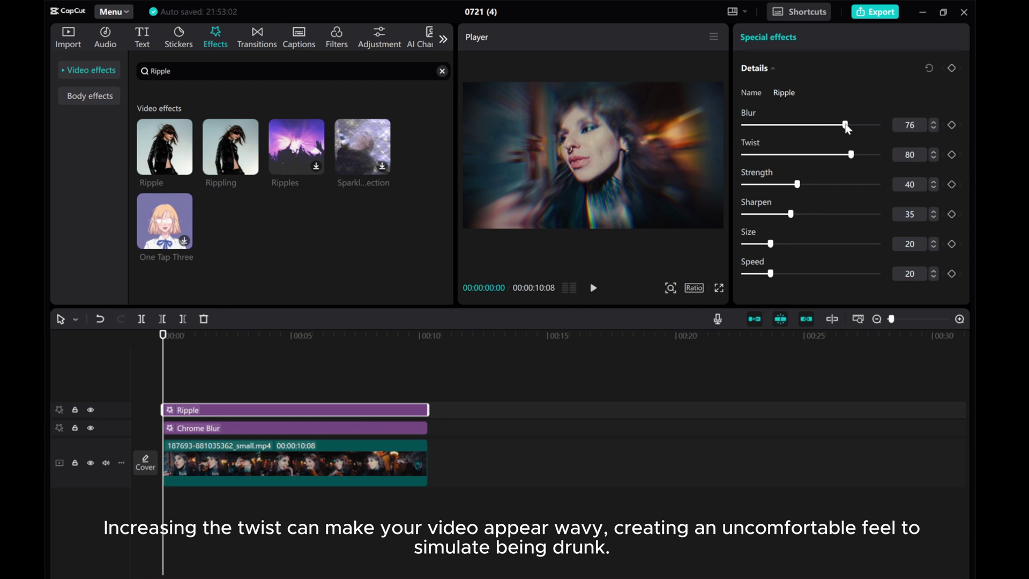
left_click_drag(847, 128, 845, 129)
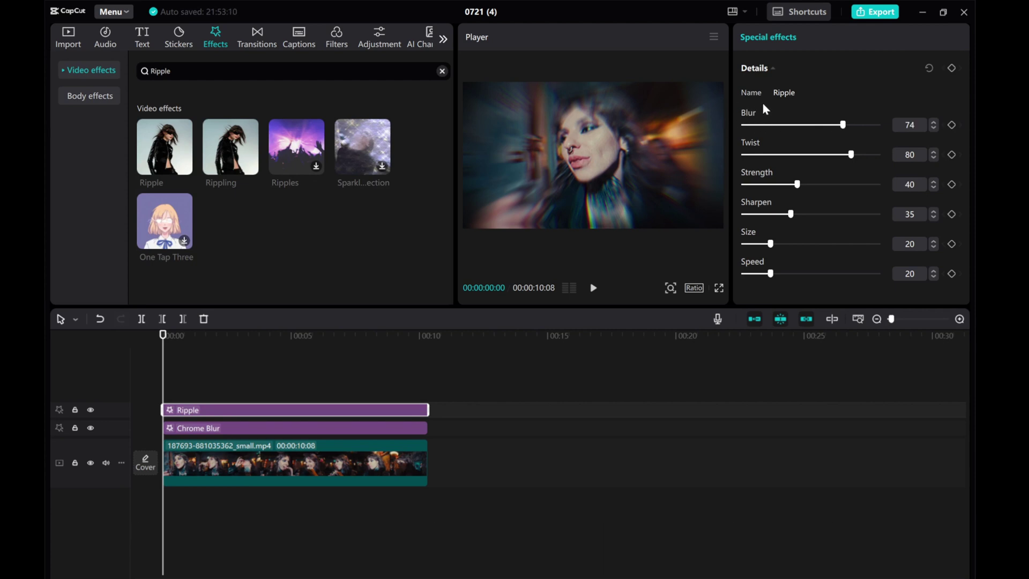
left_click_drag(772, 274, 786, 274)
left_click(593, 287)
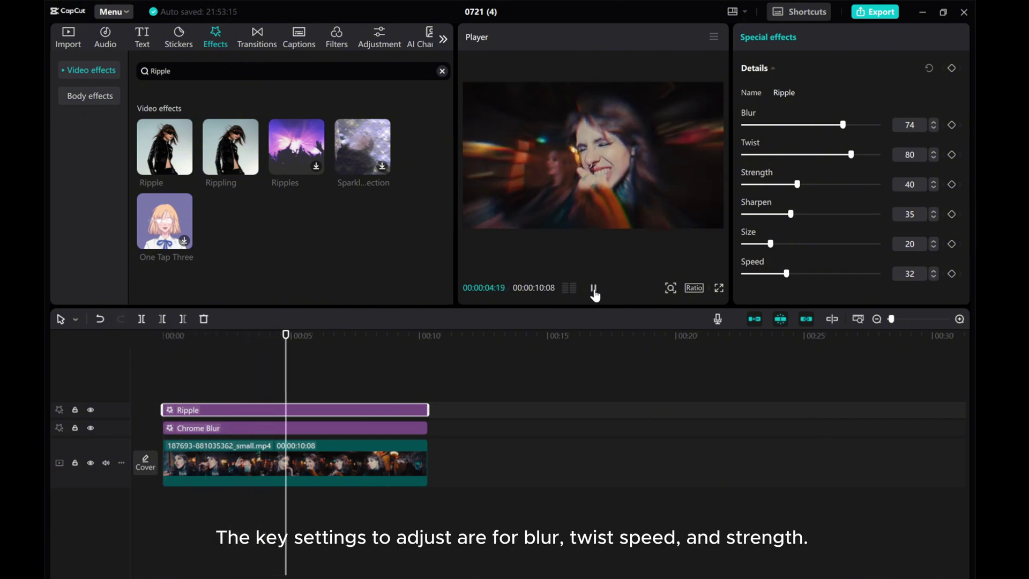
left_click(593, 290)
Fine-tune Ripple speed to 31 and strength to 58, then preview from the start.
left_click_drag(786, 274, 786, 274)
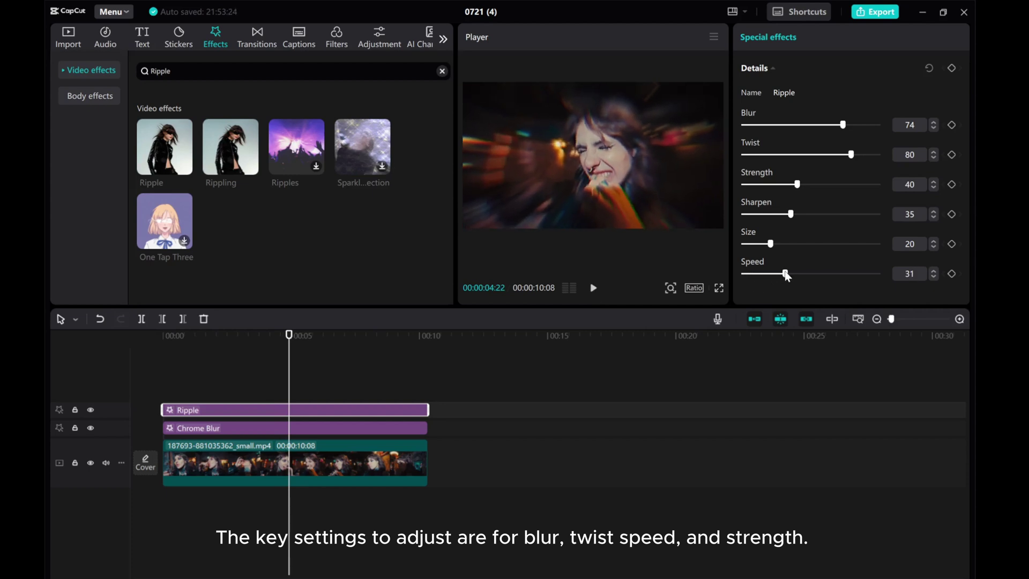
left_click_drag(796, 184, 818, 185)
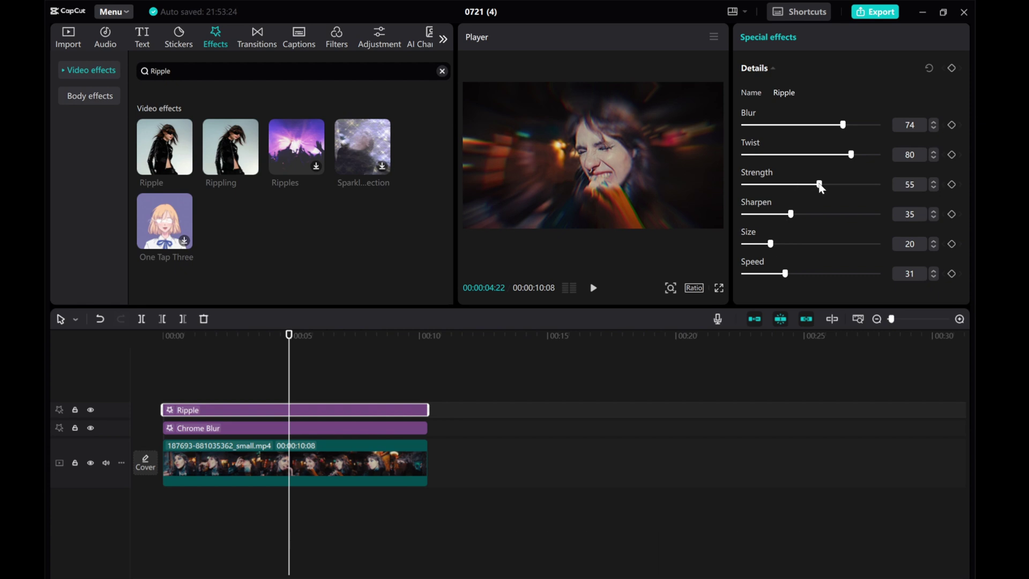
left_click(592, 288)
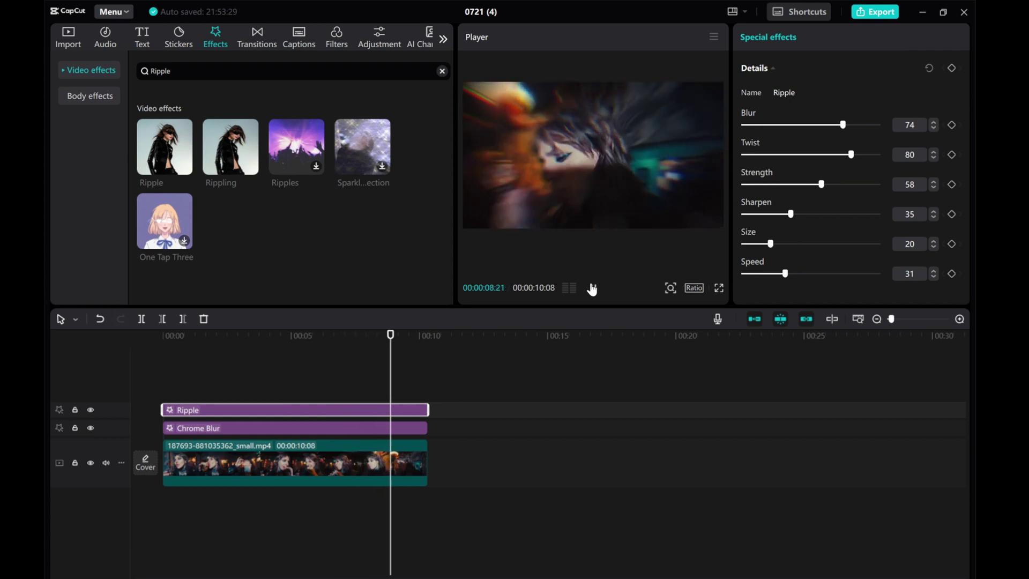
left_click(592, 288)
left_click(416, 378)
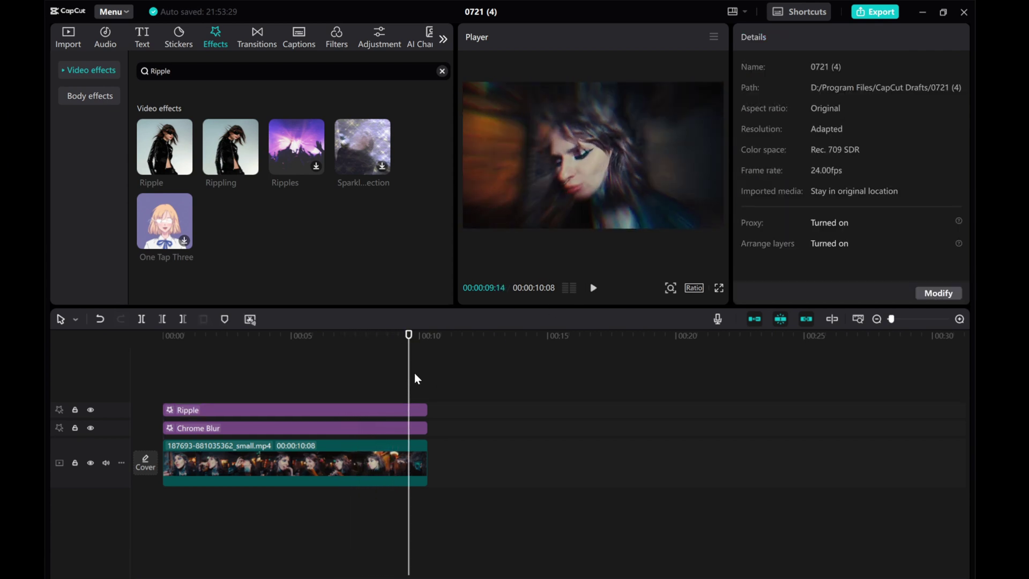
left_click_drag(409, 374, 143, 334)
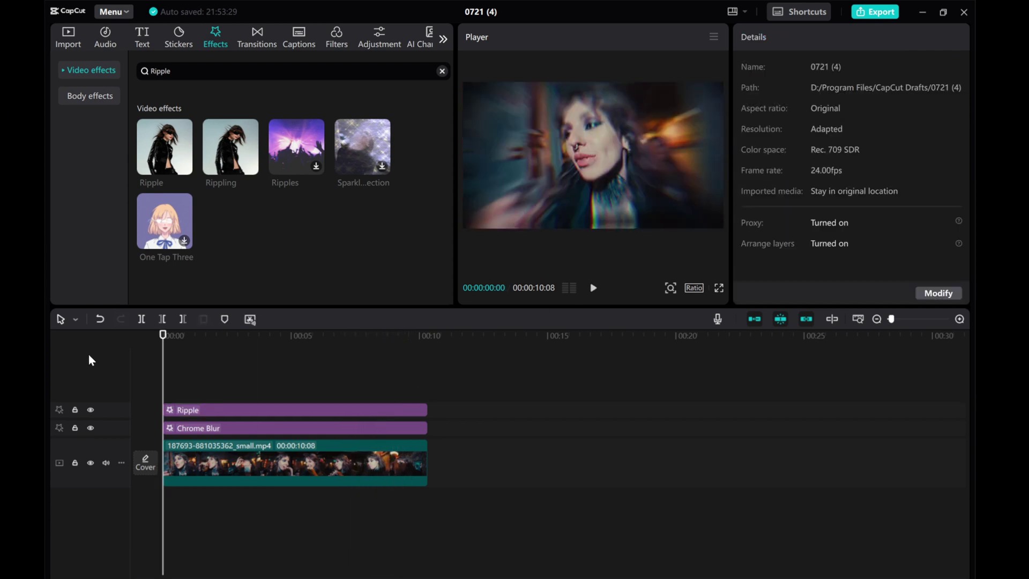
left_click(592, 289)
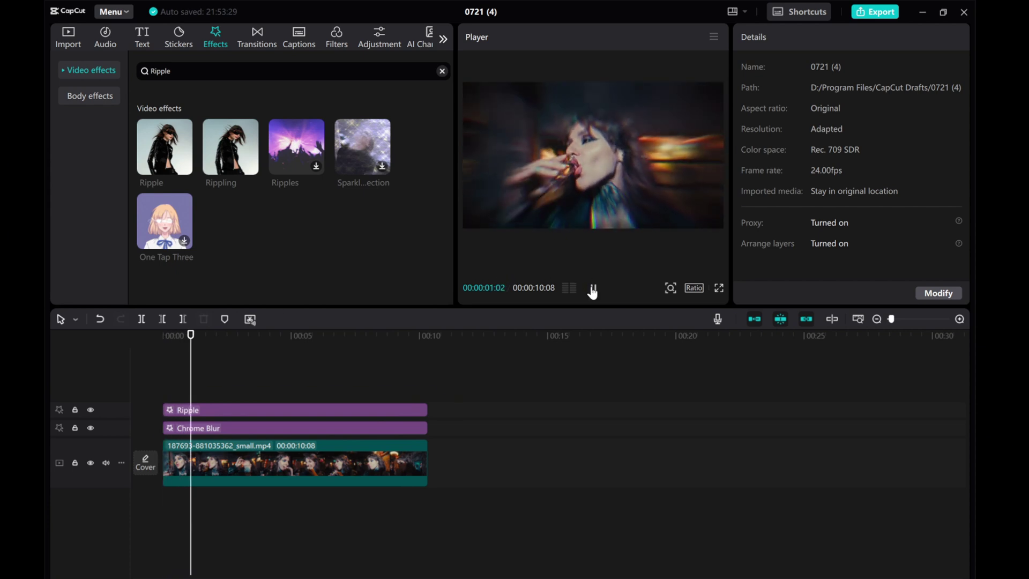
left_click(592, 289)
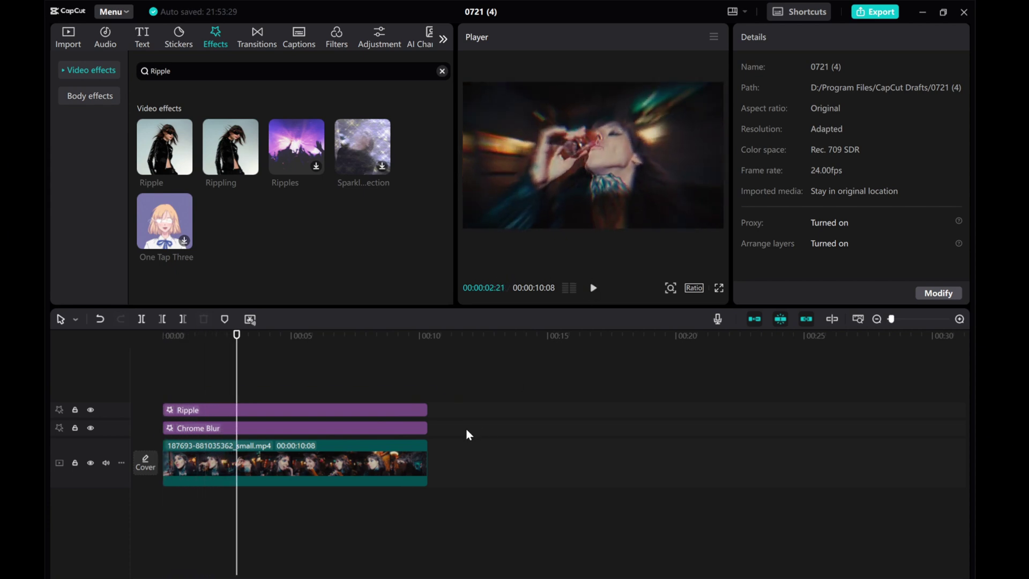
Box-select the video, Chrome Blur and Ripple layers and create a compound clip from them.
left_click_drag(471, 470, 294, 409)
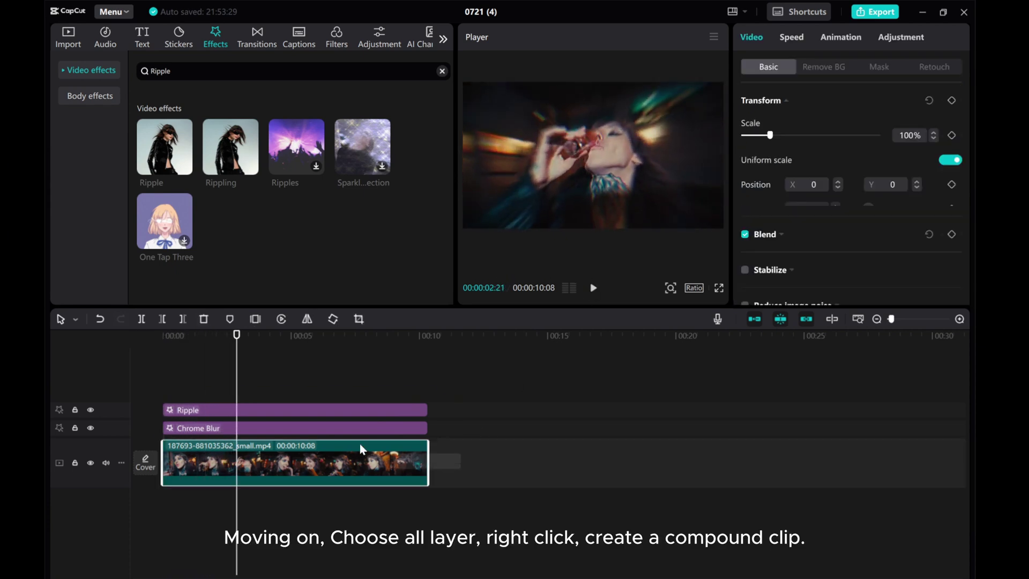
right_click(298, 414)
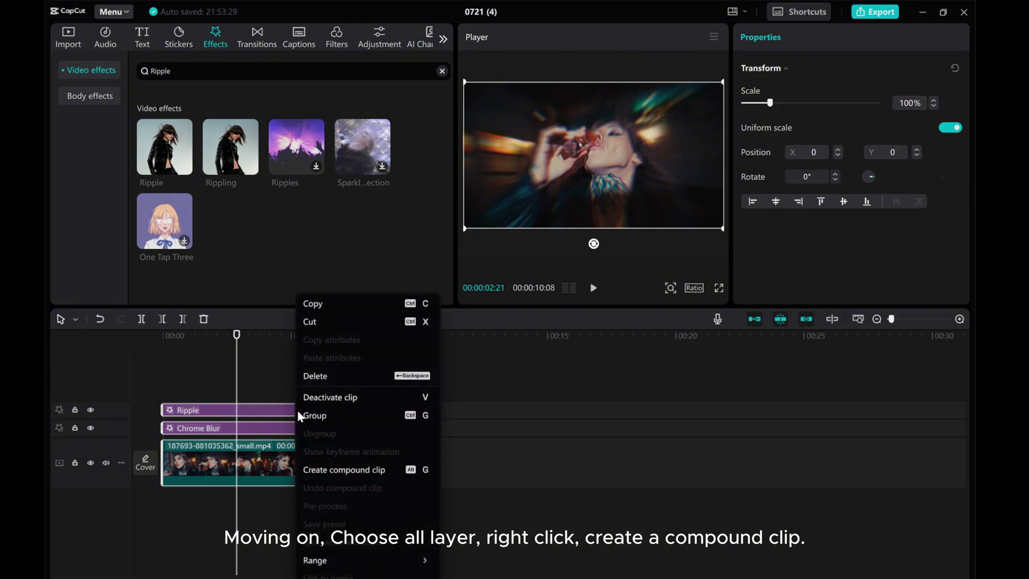
left_click(329, 474)
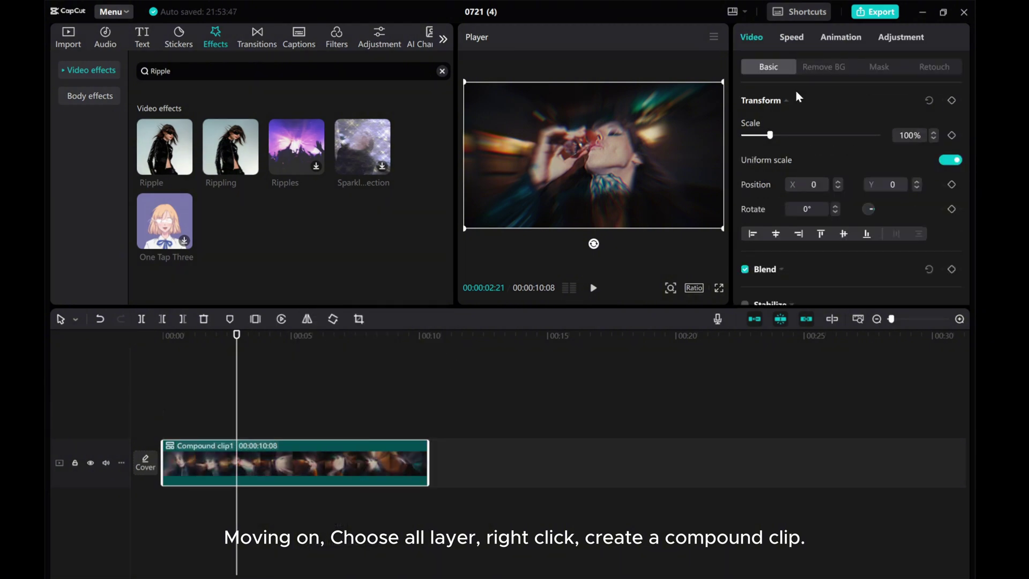
Set the compound clip's speed to 0.5x, stretching it to about 20.7 seconds.
left_click(789, 39)
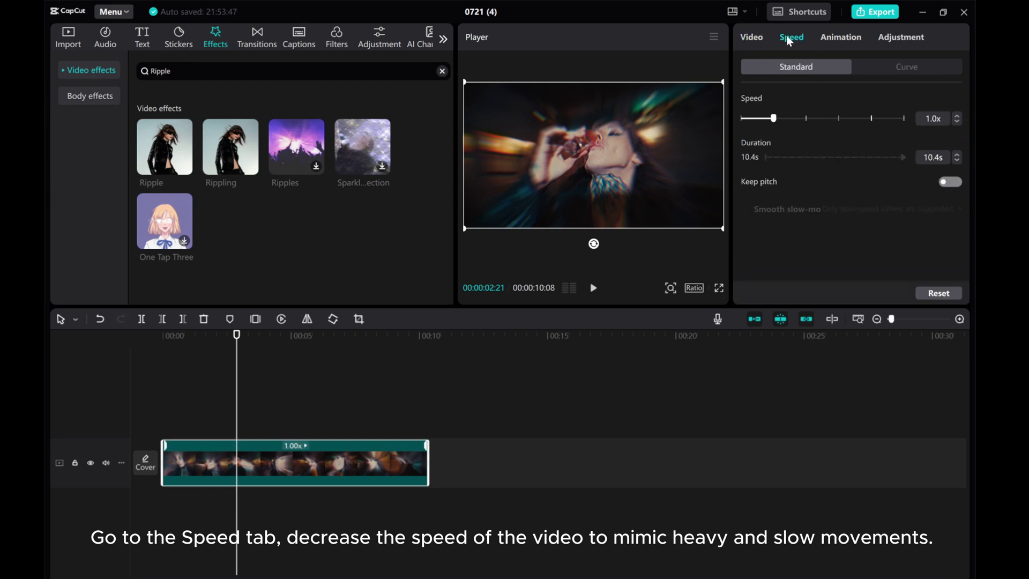
left_click(935, 117)
type("0")
key("Return")
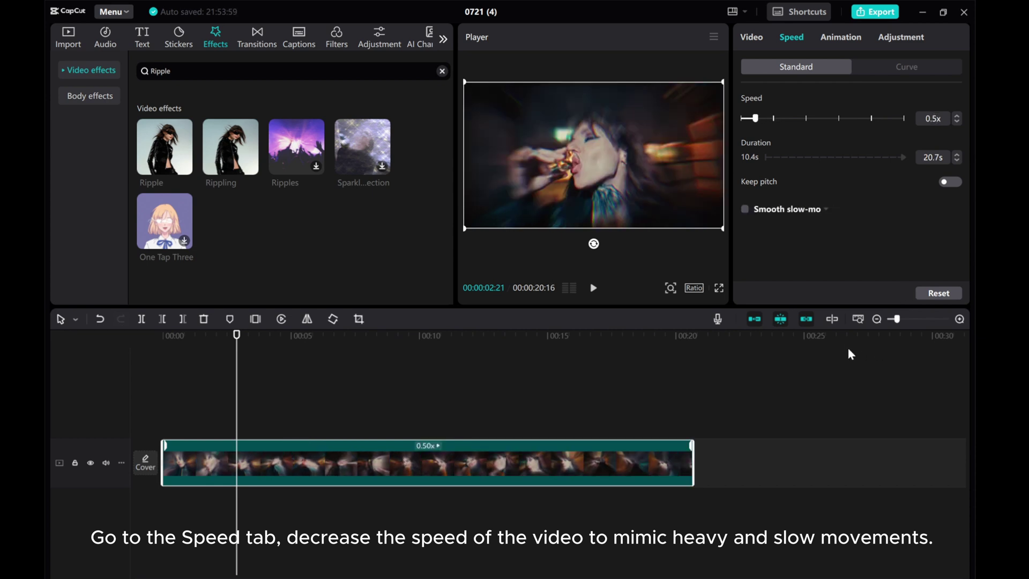
left_click(877, 319)
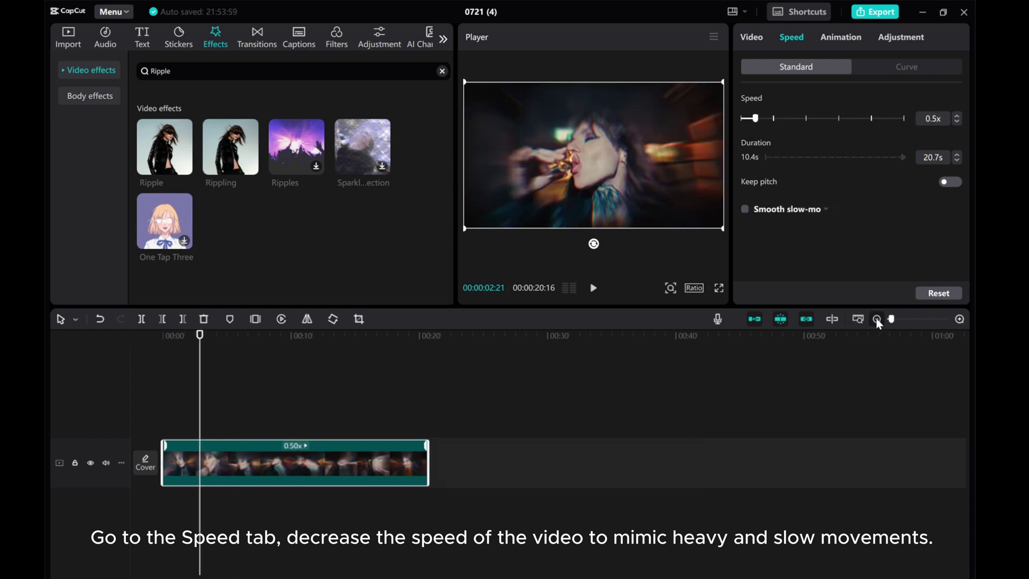
Enable Smooth slow-mo on the 0.5x compound clip using the Optical flow method.
left_click(745, 210)
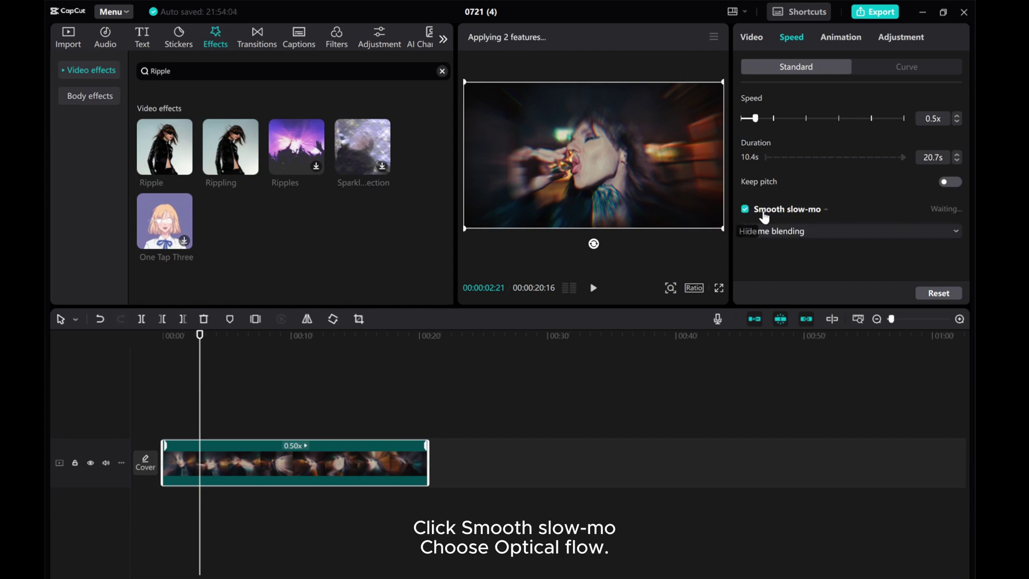
left_click(791, 231)
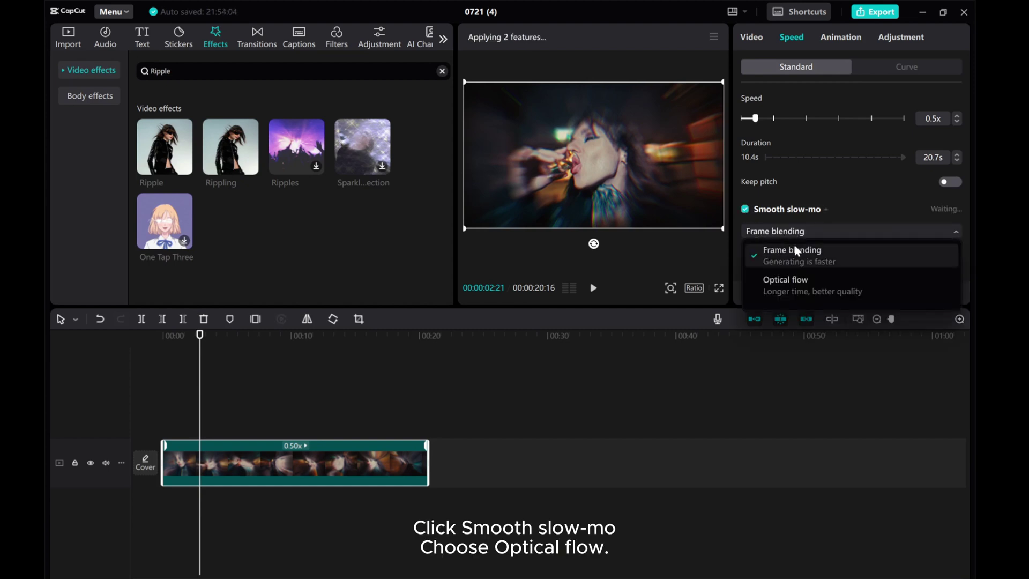
left_click(793, 289)
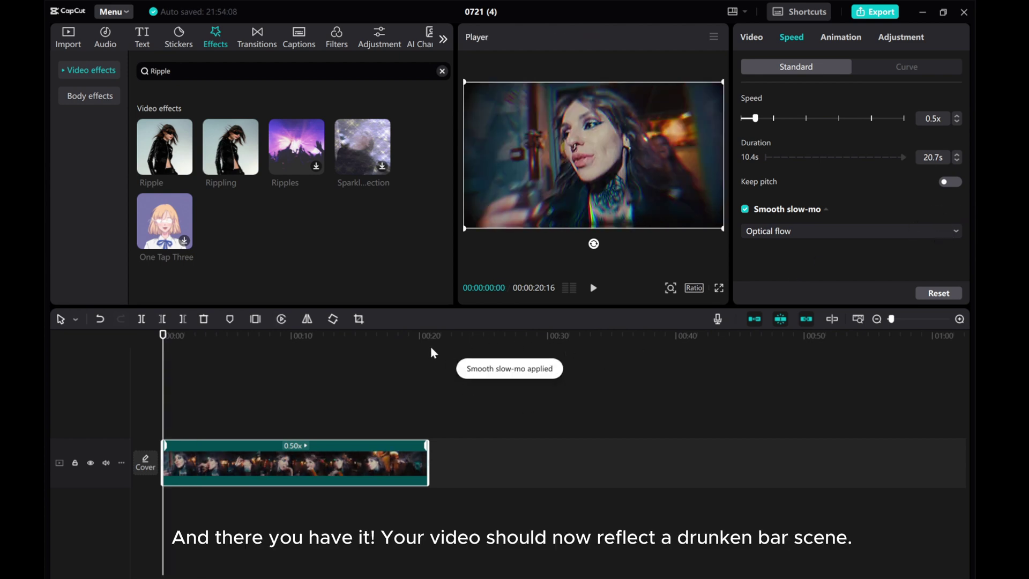
left_click(594, 288)
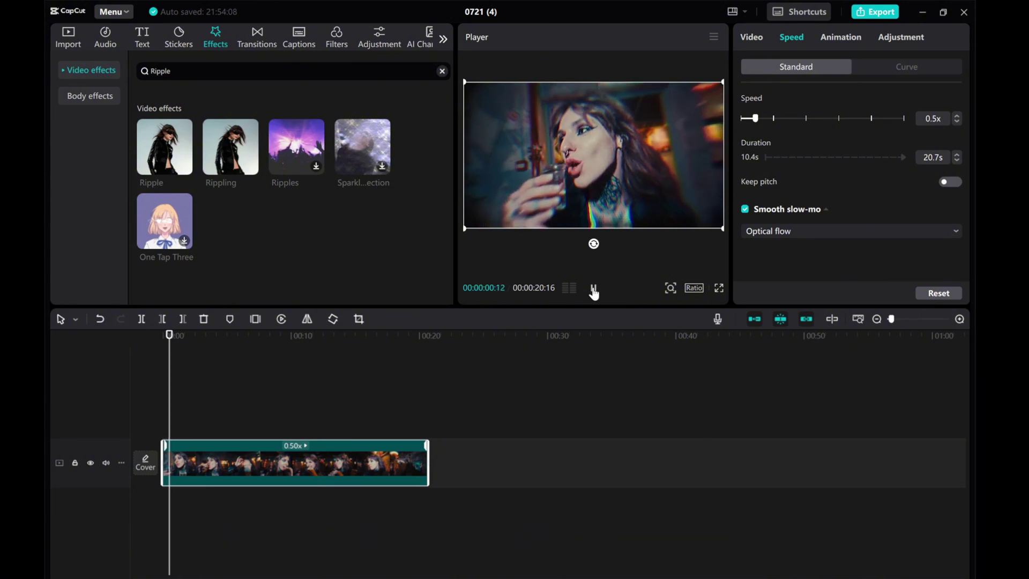